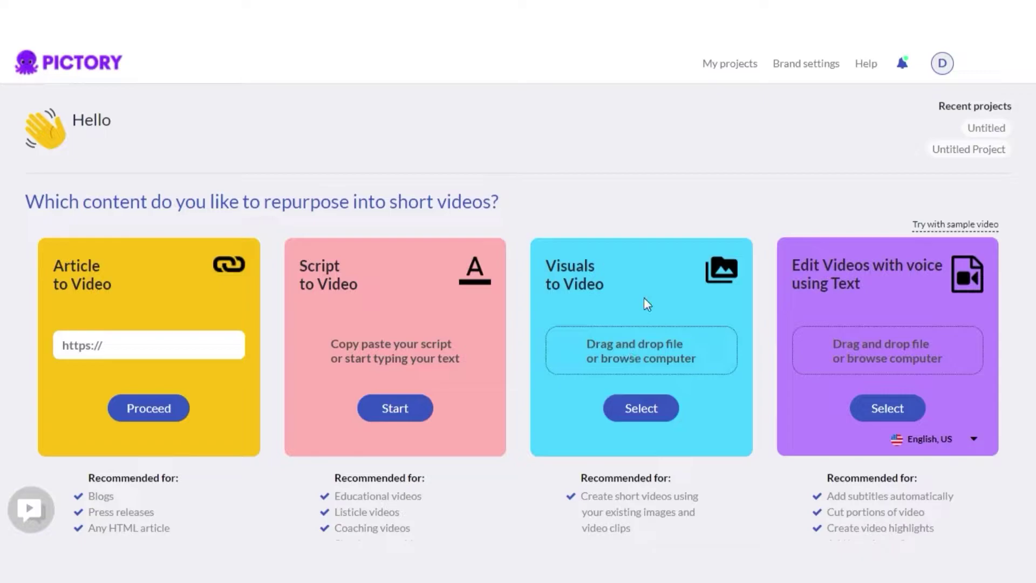
- Upload the three fitness MP4 clips via Visuals to Video and accept their order
click(650, 404)
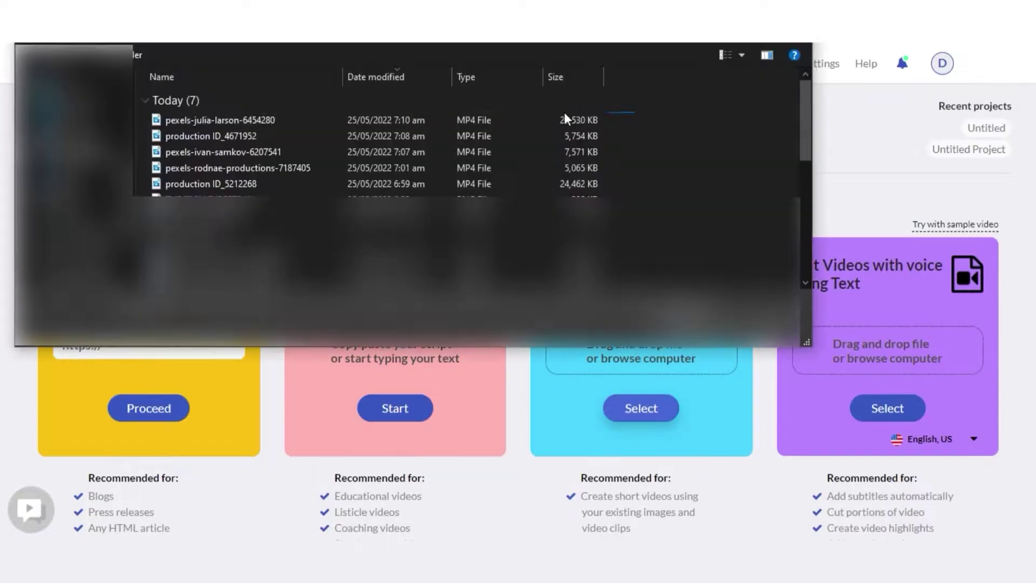
drag(564, 112, 508, 188)
click(710, 325)
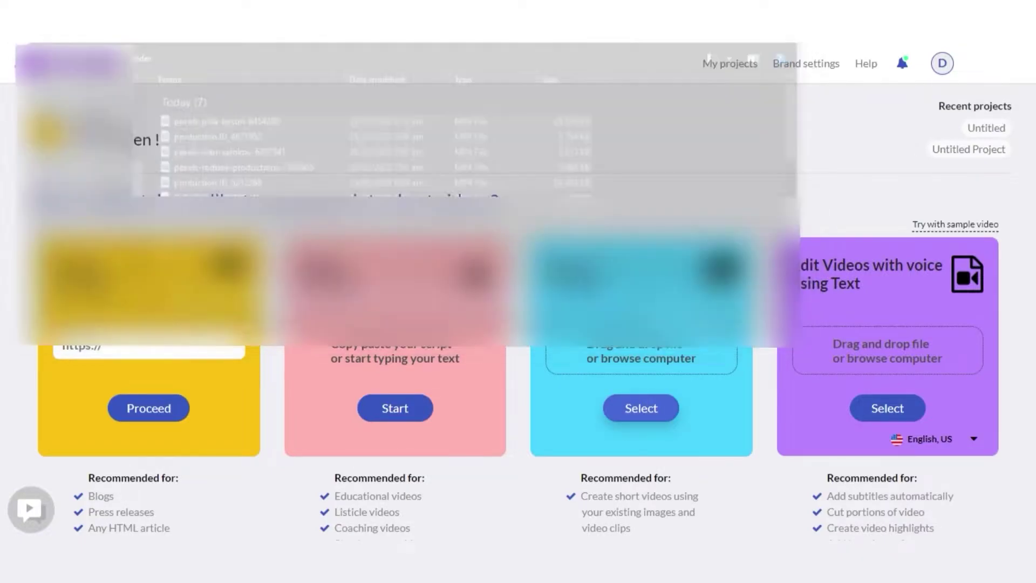
click(667, 400)
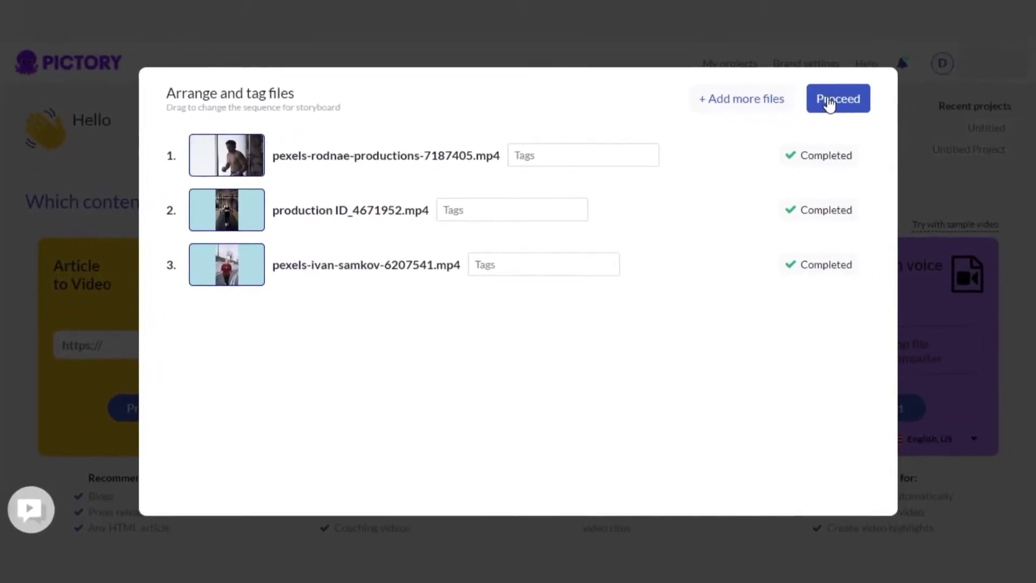
click(828, 98)
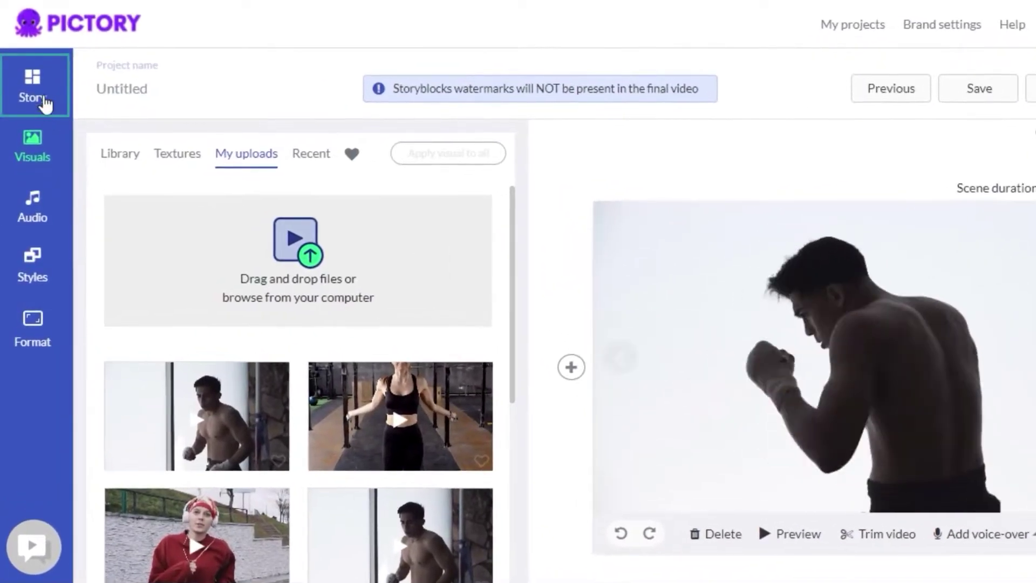
- Show the Story list of three 5-second scenes and open the scene settings
click(33, 89)
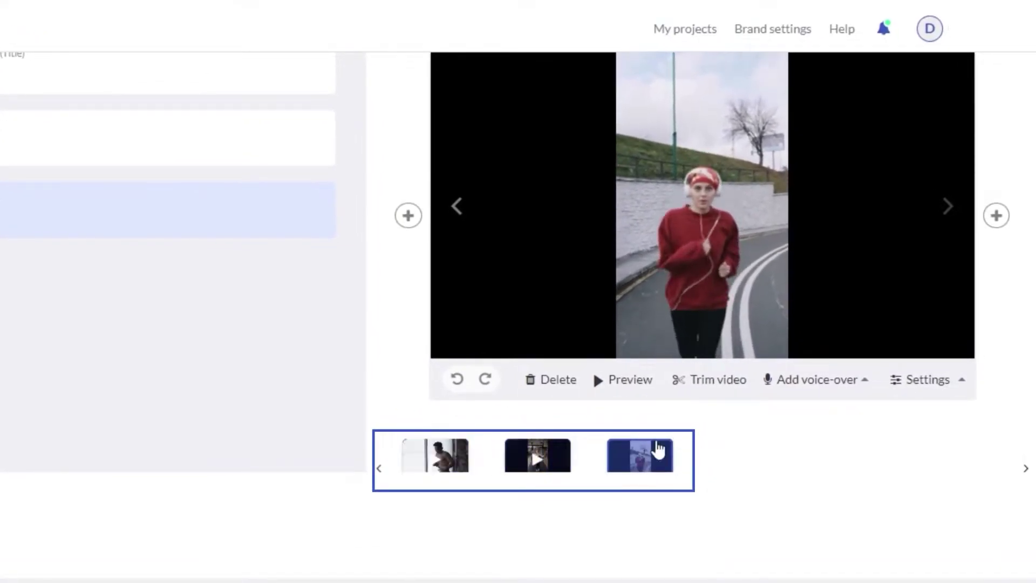
click(927, 379)
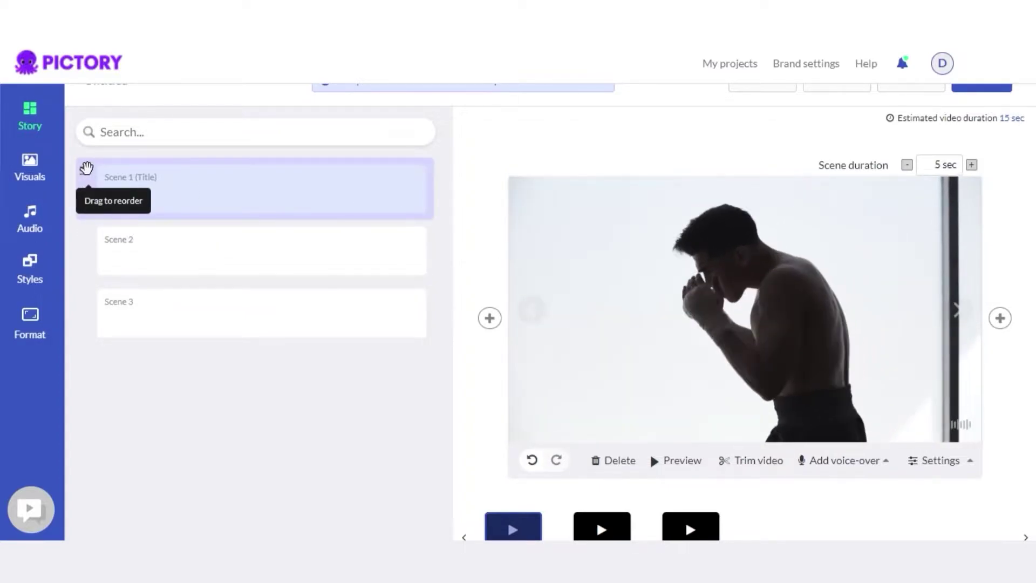
- Try moving Scene 1 below Scene 2, then select the jump-rope Scene 2
mouse_move(85, 169)
mouse_down()
mouse_move(97, 244)
mouse_move(90, 162)
mouse_move(88, 238)
mouse_move(91, 186)
mouse_up()
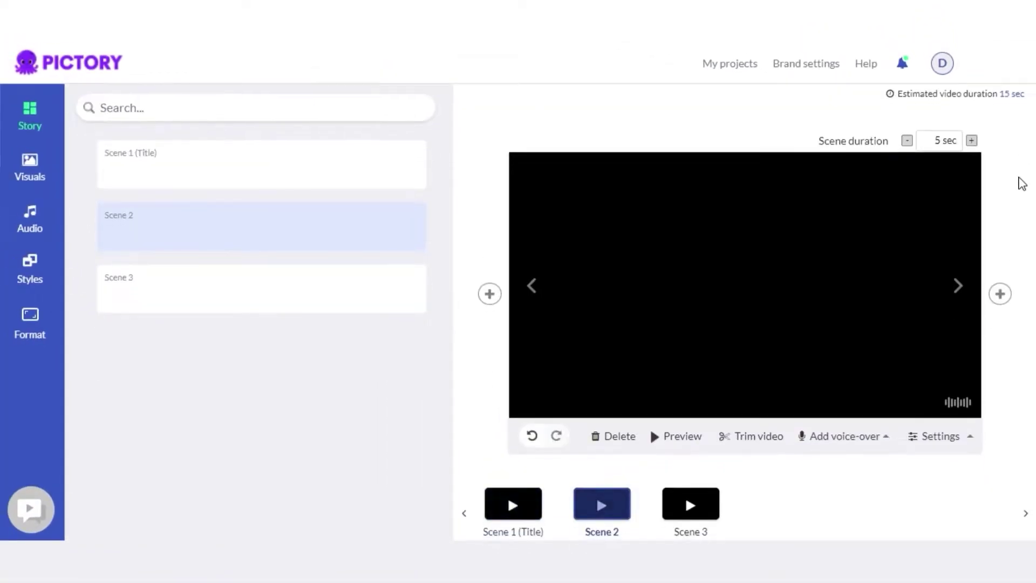
click(580, 500)
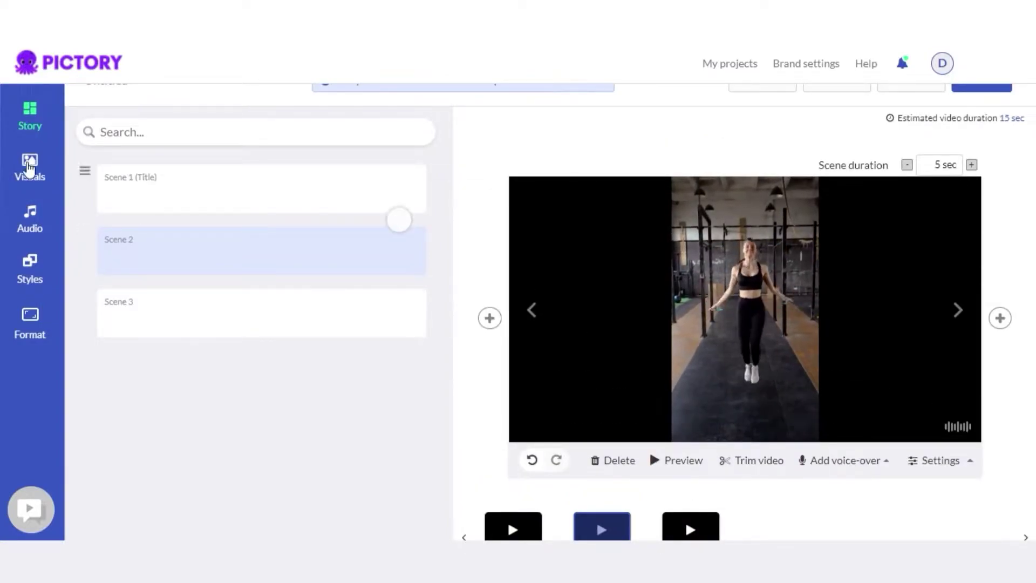
- Replace Scene 2's clip with a runner video from the stock video library
click(24, 165)
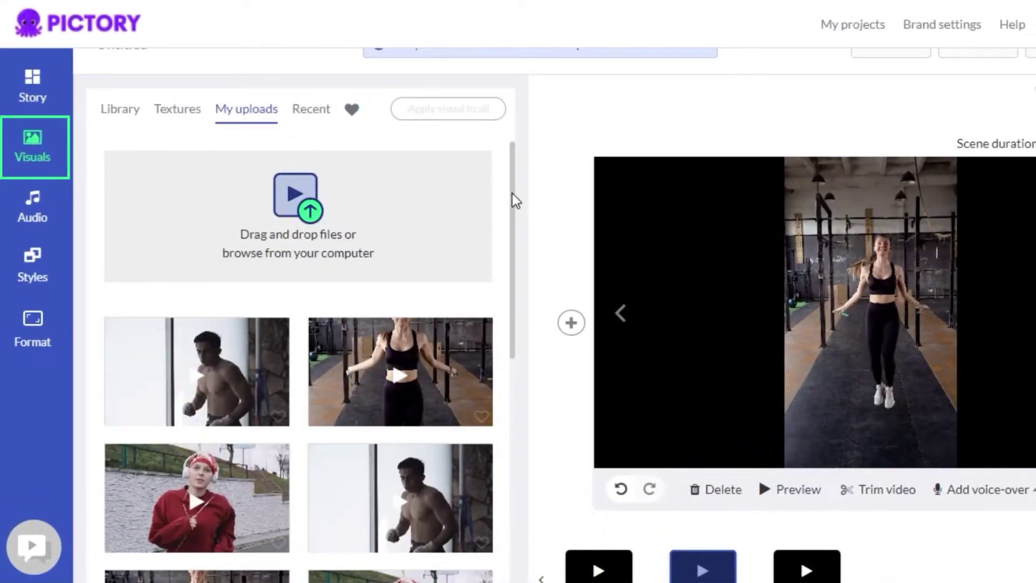
scroll(513, 269, down, 5)
click(135, 130)
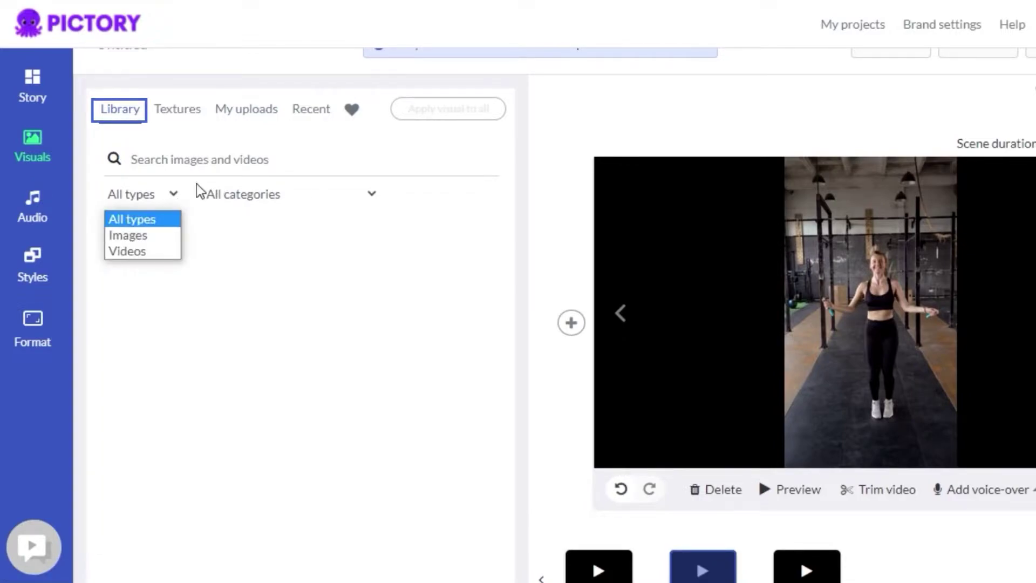
click(148, 254)
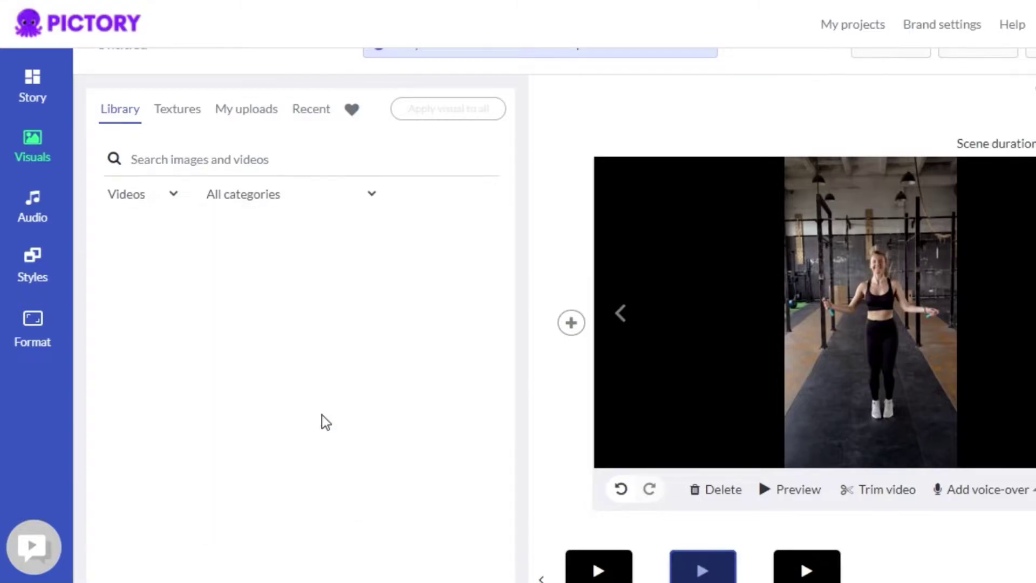
click(235, 166)
text(Fitness)
click(268, 194)
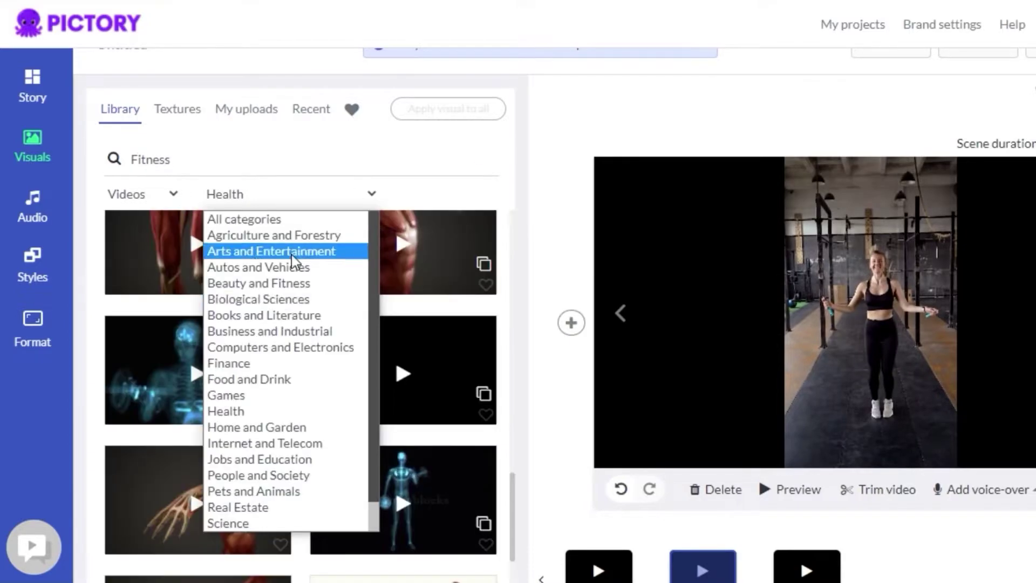
click(268, 402)
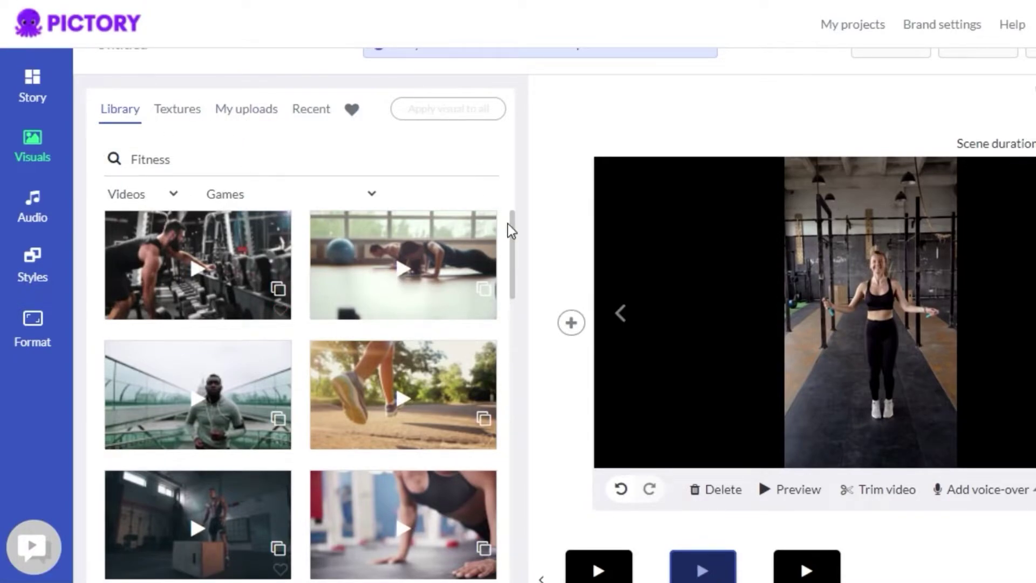
drag(514, 225, 514, 240)
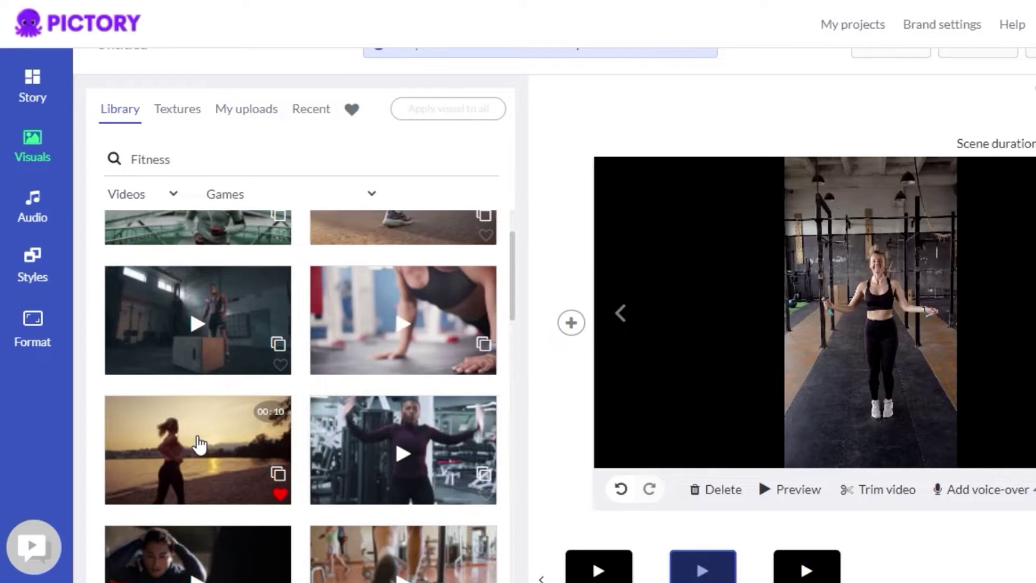
click(200, 444)
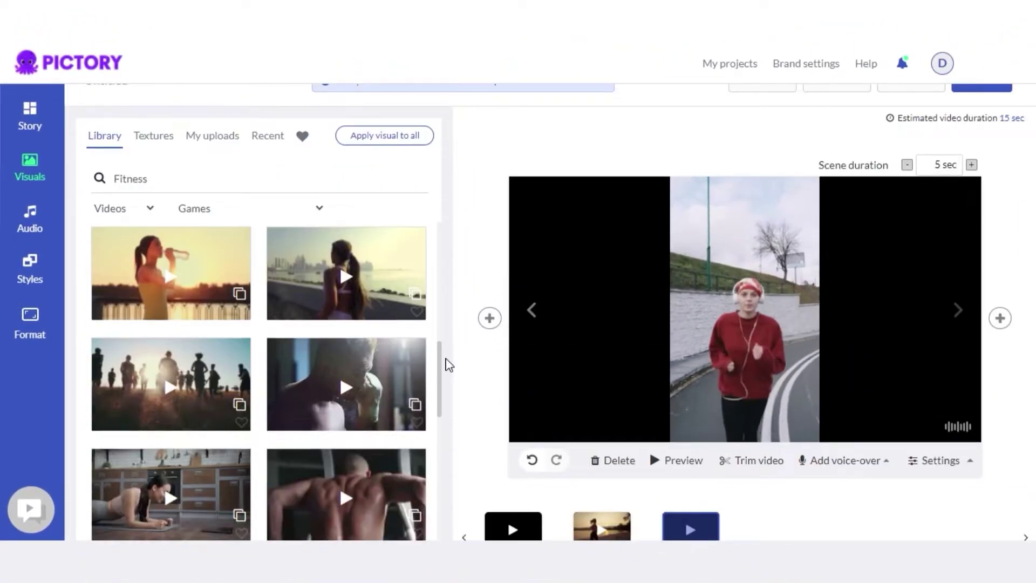
- Review Scene 1 and the runner Scene 2, then return to the Story scene list
mouse_move(447, 363)
mouse_down()
mouse_move(440, 462)
mouse_move(443, 324)
mouse_up()
click(184, 390)
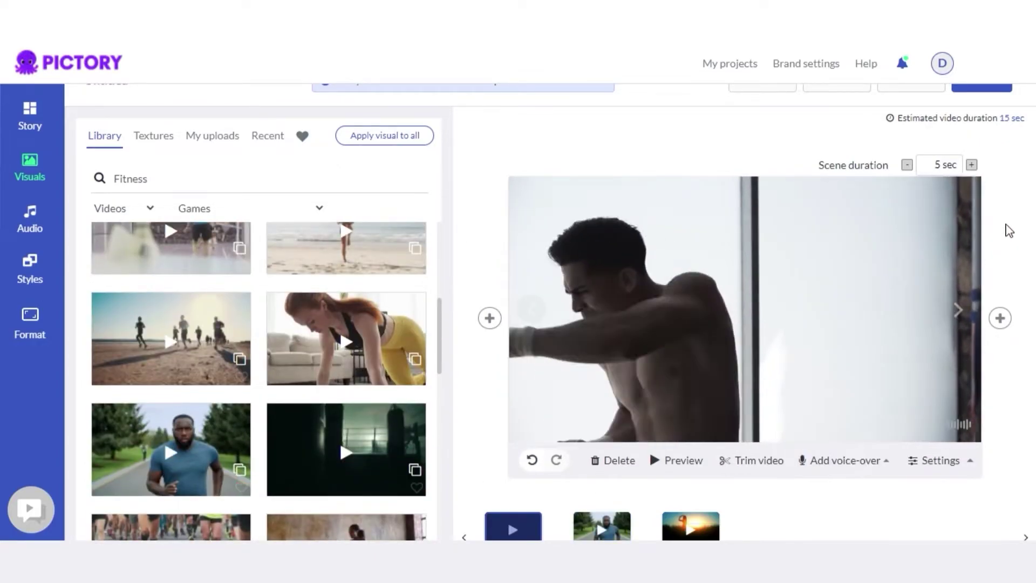
scroll(1008, 230, down, 1)
scroll(1007, 230, down, 1)
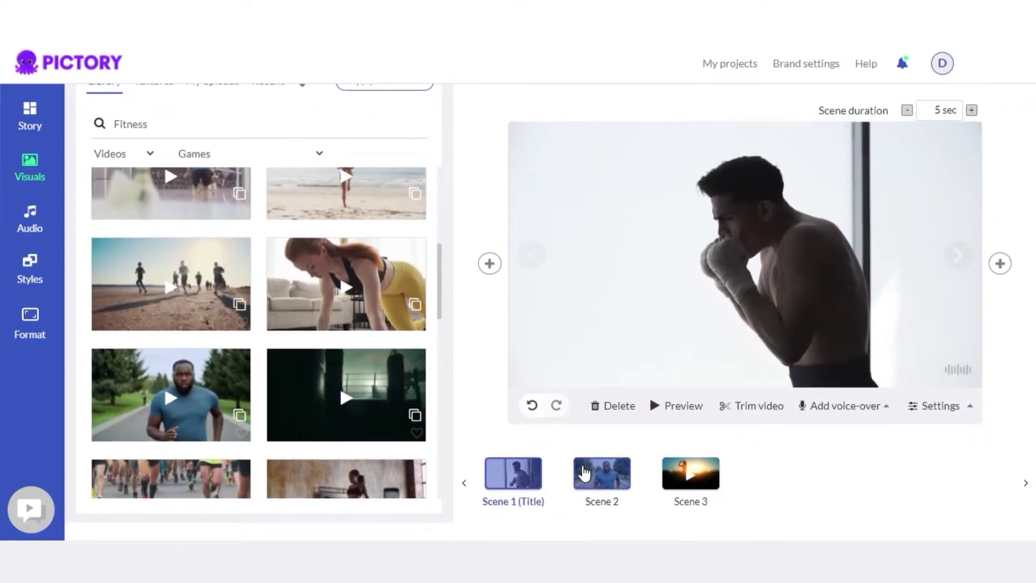
click(583, 472)
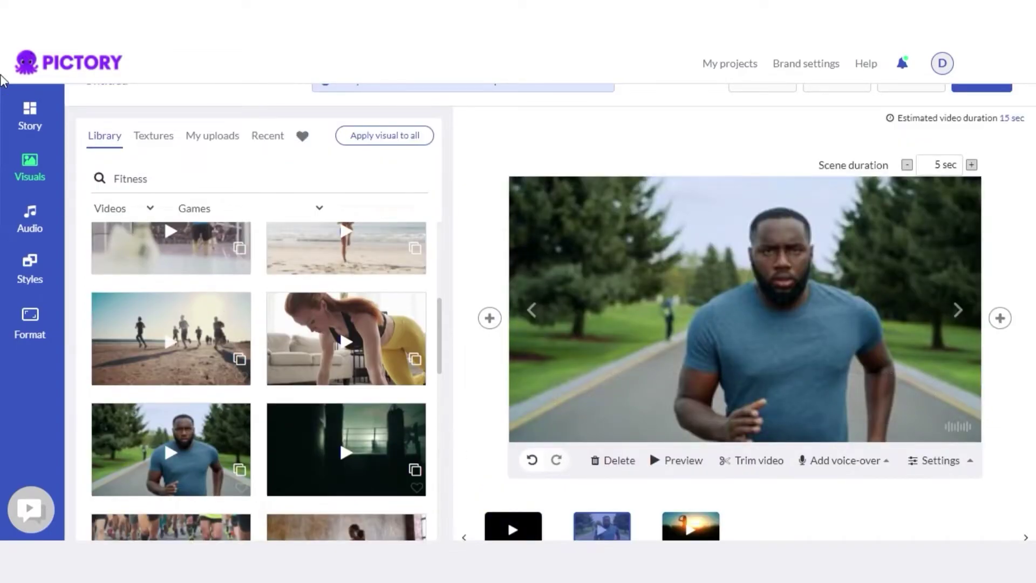
click(28, 115)
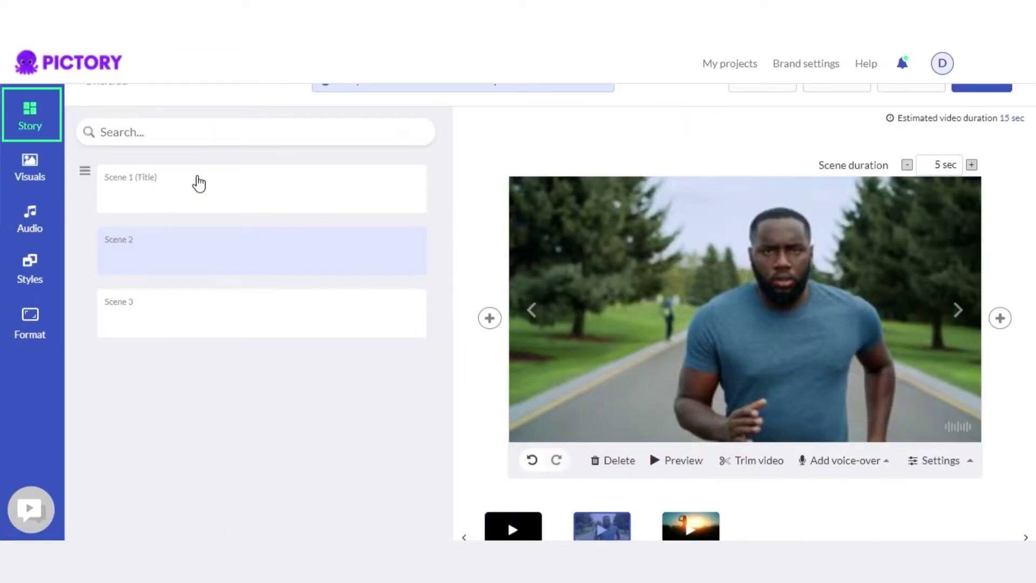
- Caption Scene 1 'WORK HARD IN SILENCE' and centre-align the text
click(198, 183)
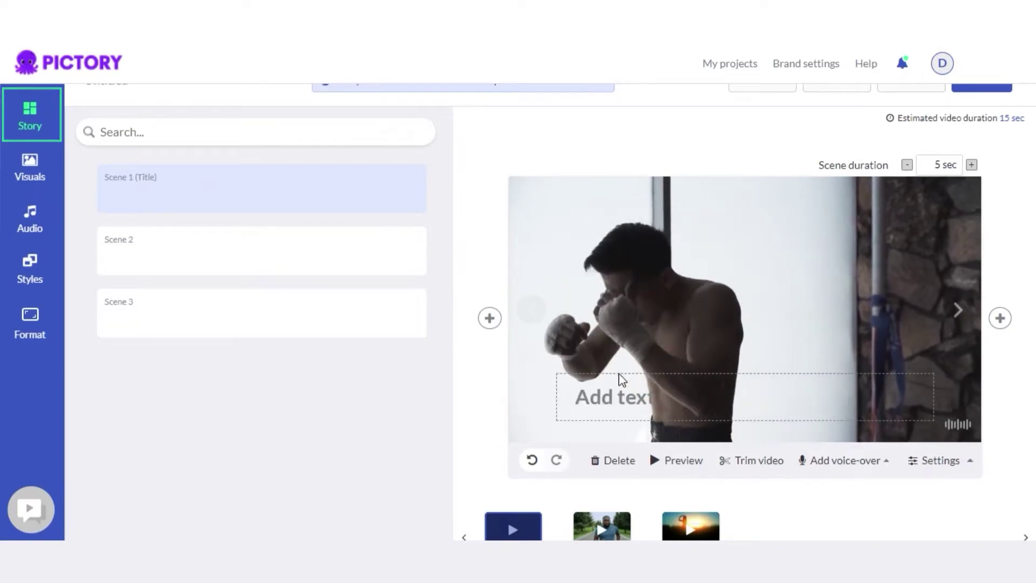
click(621, 379)
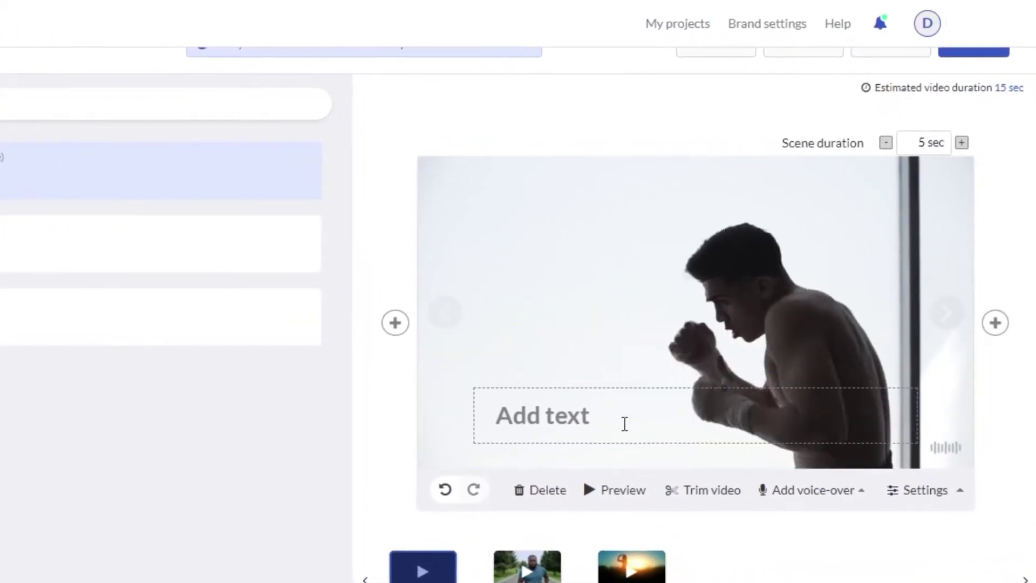
click(574, 405)
text(WORK HARD IN SILENCE)
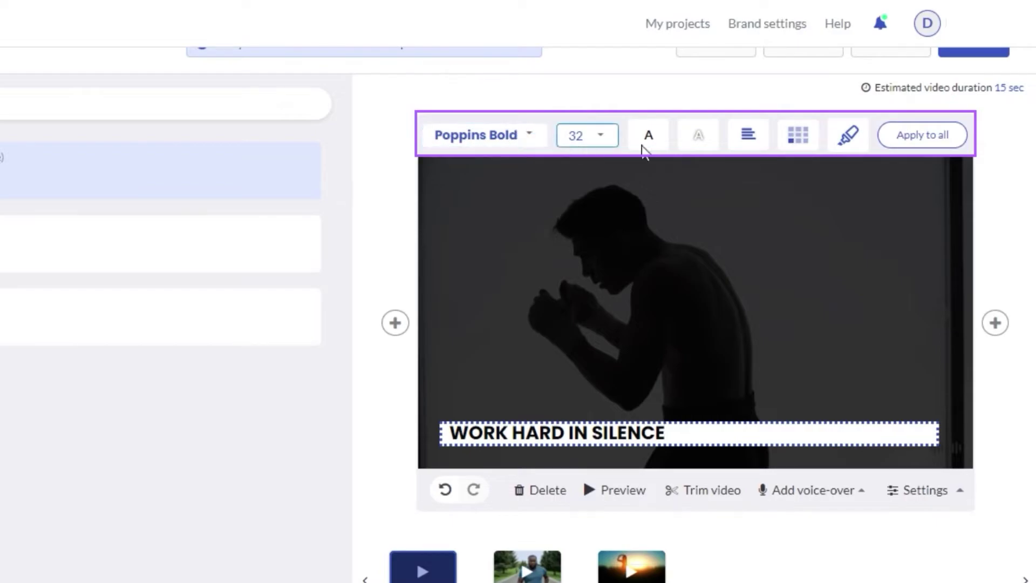
click(747, 138)
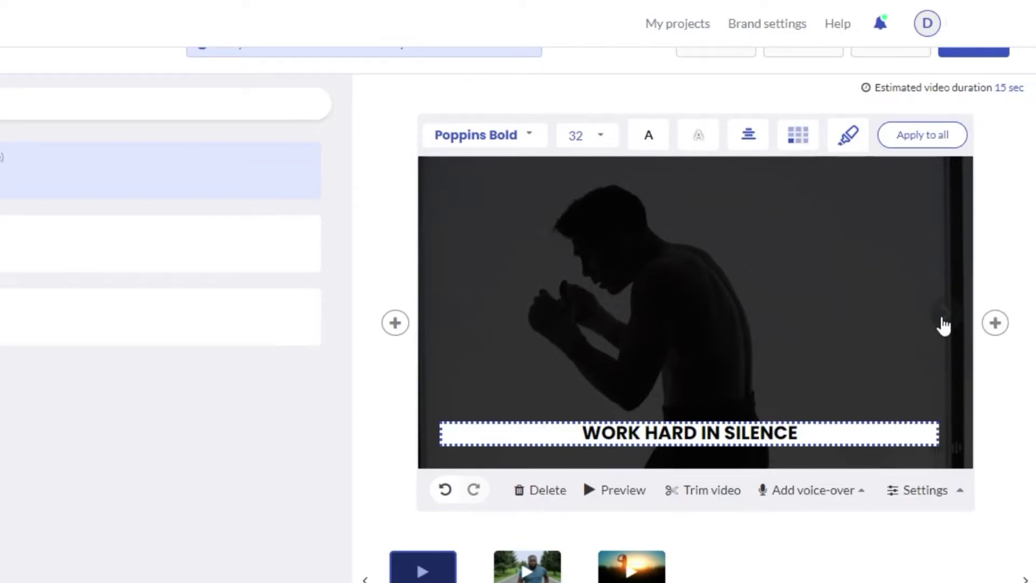
- Add the runner scene's caption, then return to the title scene
click(945, 315)
click(556, 426)
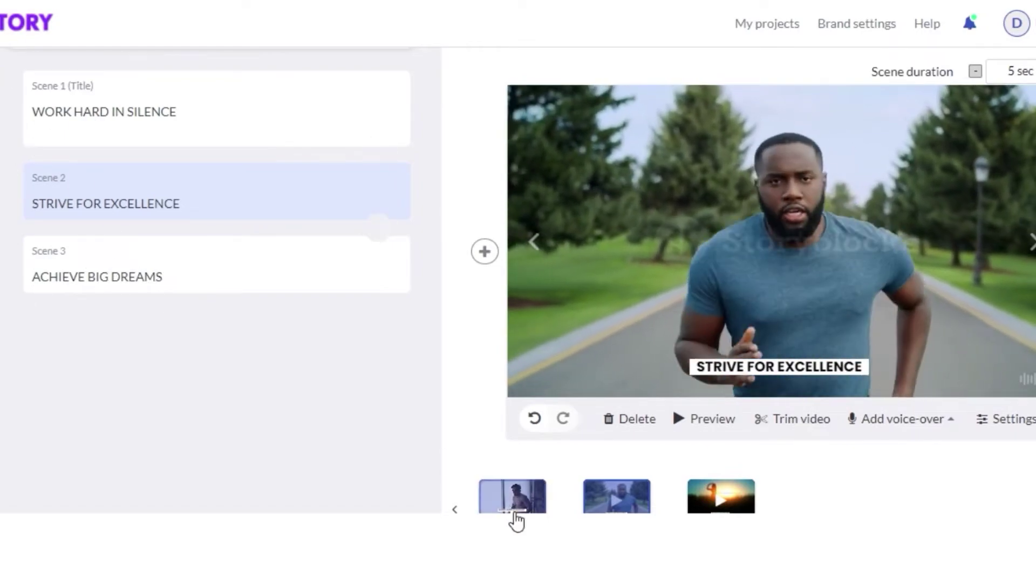
click(514, 510)
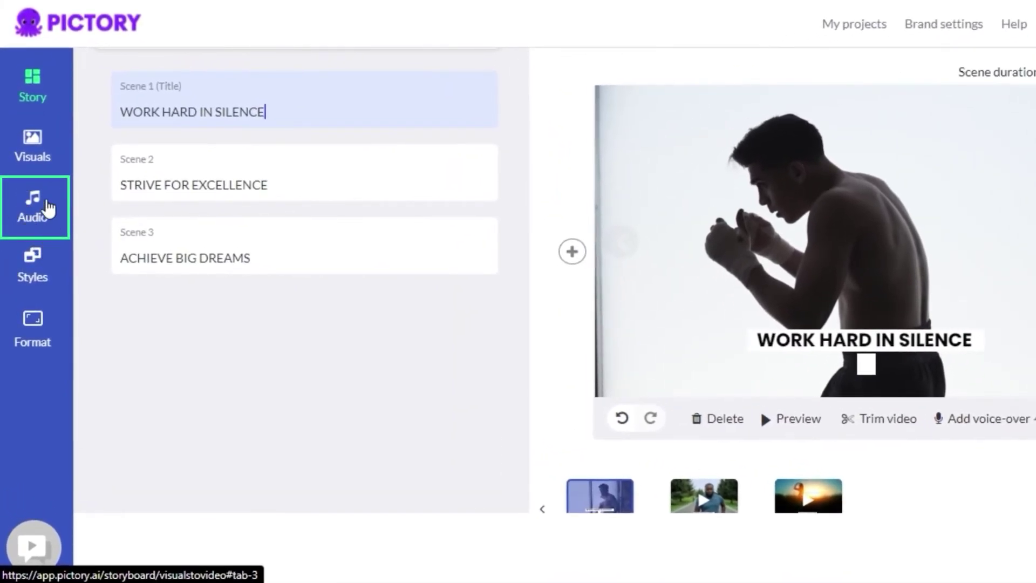
- Confirm Secret Passageways is the applied background music track, then show Styles
click(47, 208)
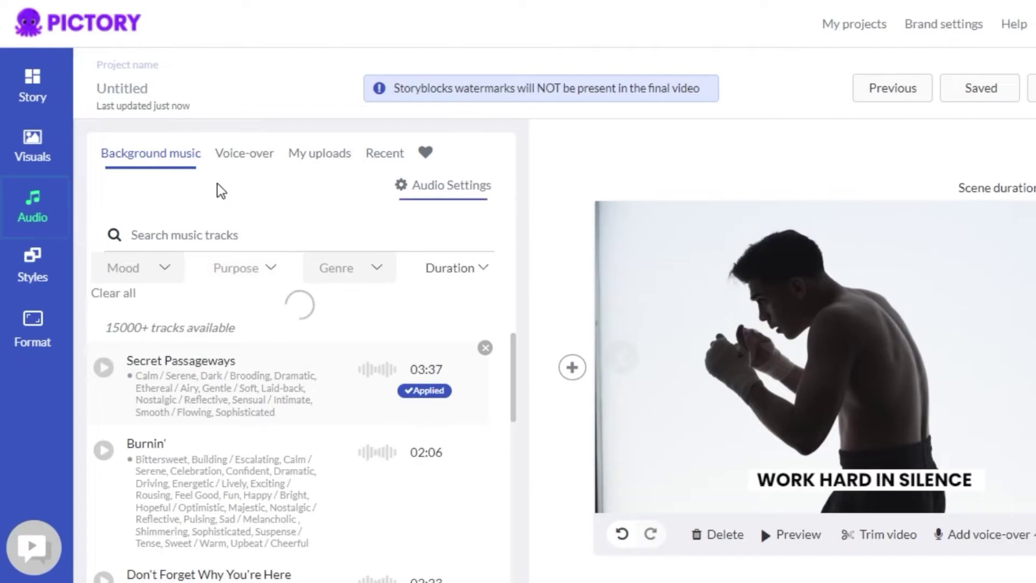
mouse_move(516, 342)
mouse_down()
mouse_move(513, 442)
mouse_move(494, 300)
mouse_up()
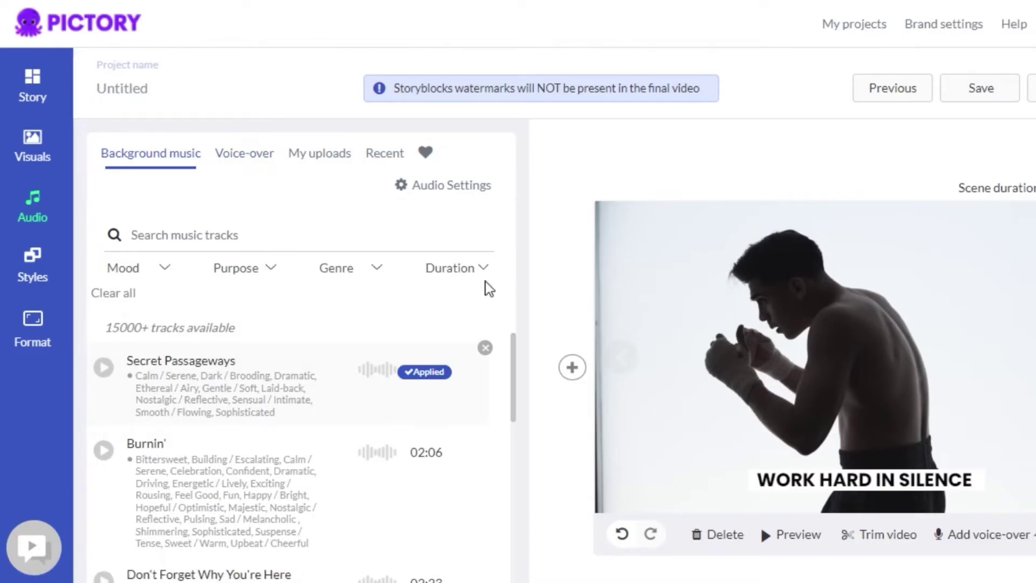
click(39, 274)
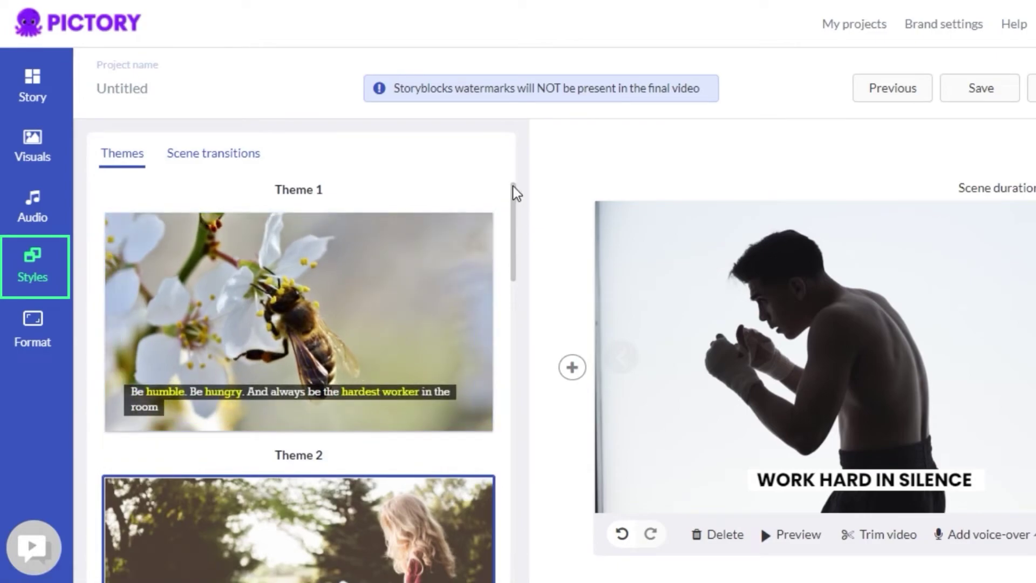
- Scroll through the style Themes and browse the Scene transitions options
drag(514, 192, 528, 424)
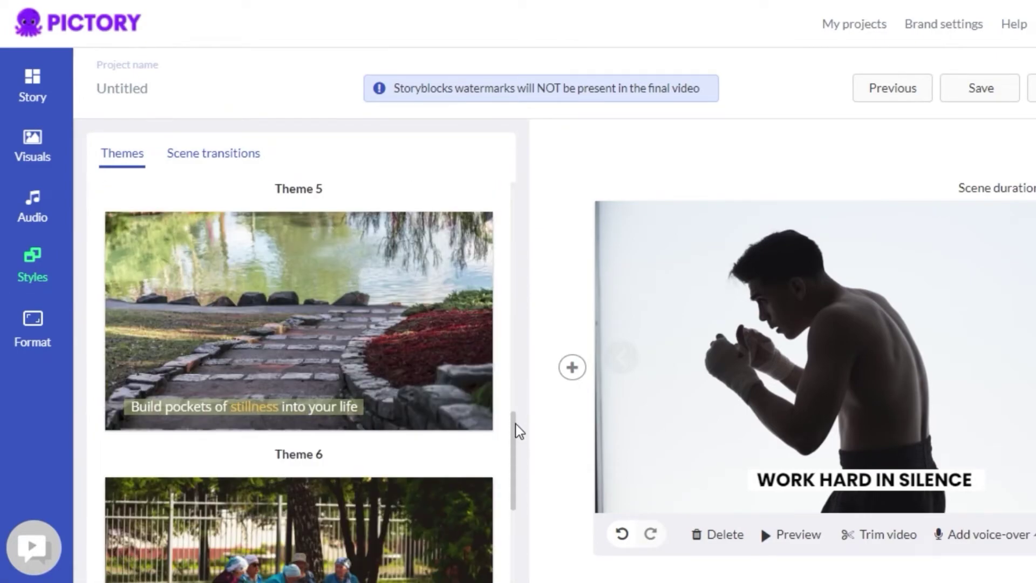
click(198, 162)
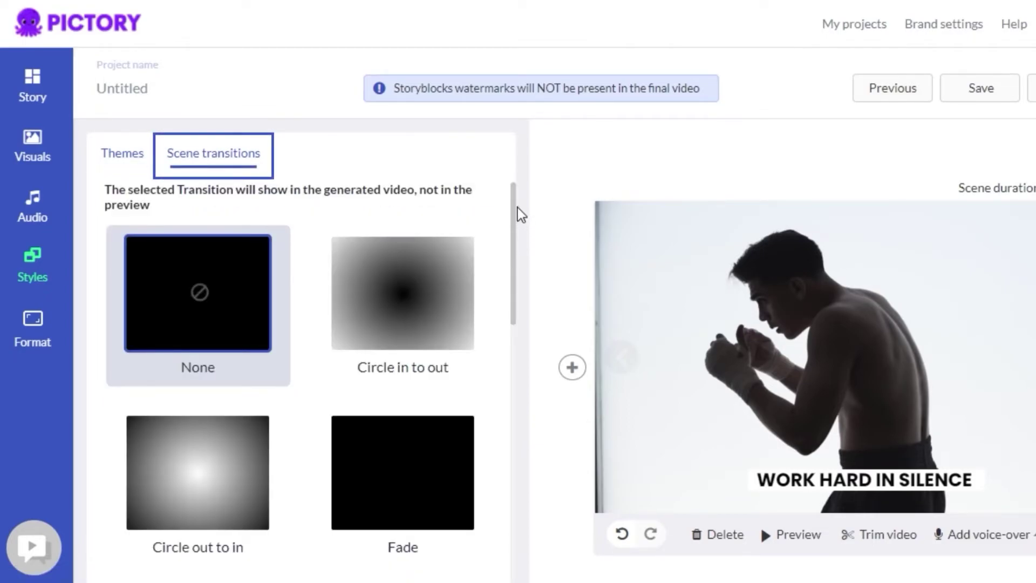
drag(515, 210, 510, 537)
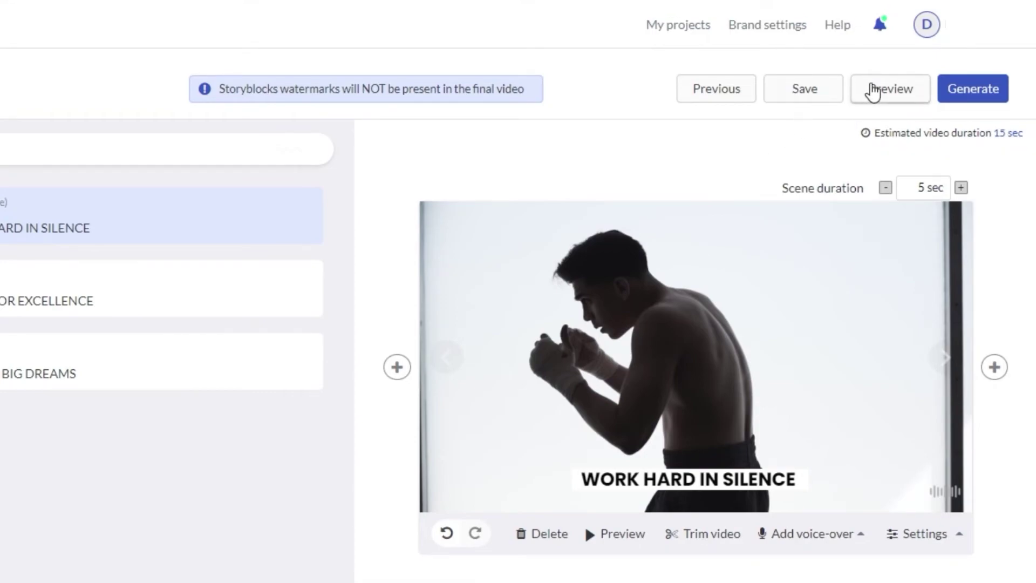
click(873, 92)
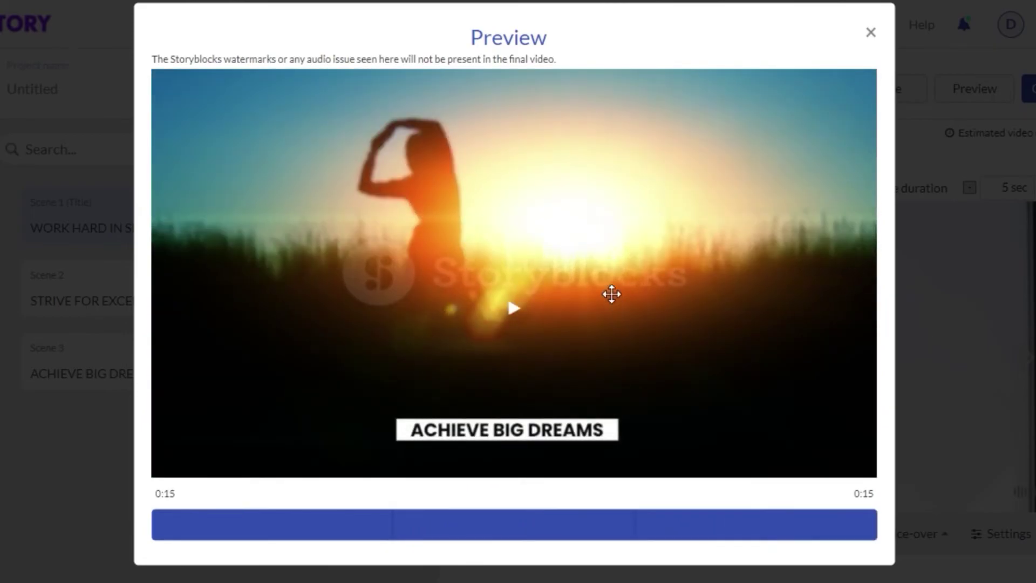
key(Escape)
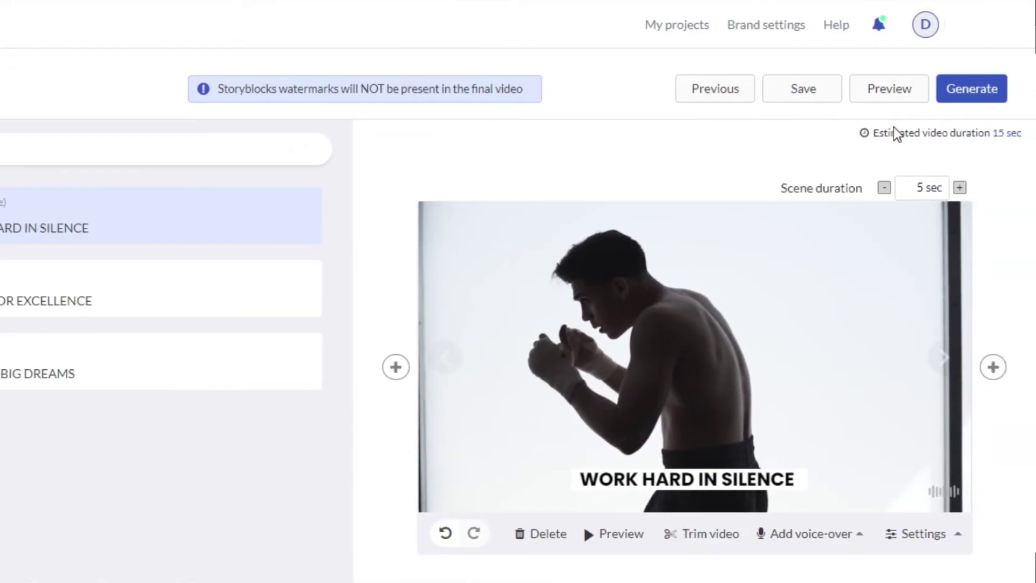
- Generate the final 15-second video using the Generate menu's Video option
click(972, 90)
click(976, 85)
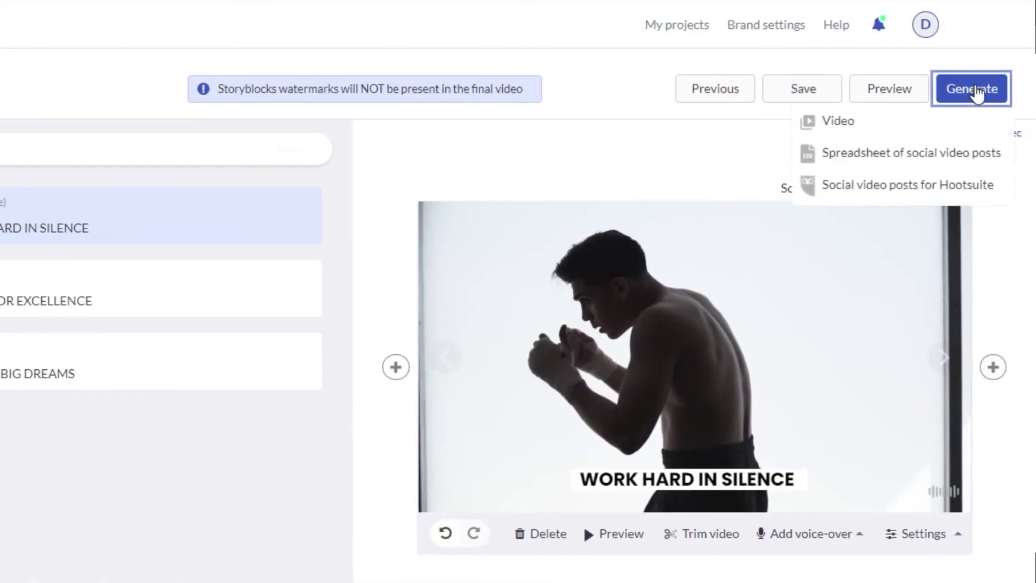
click(889, 130)
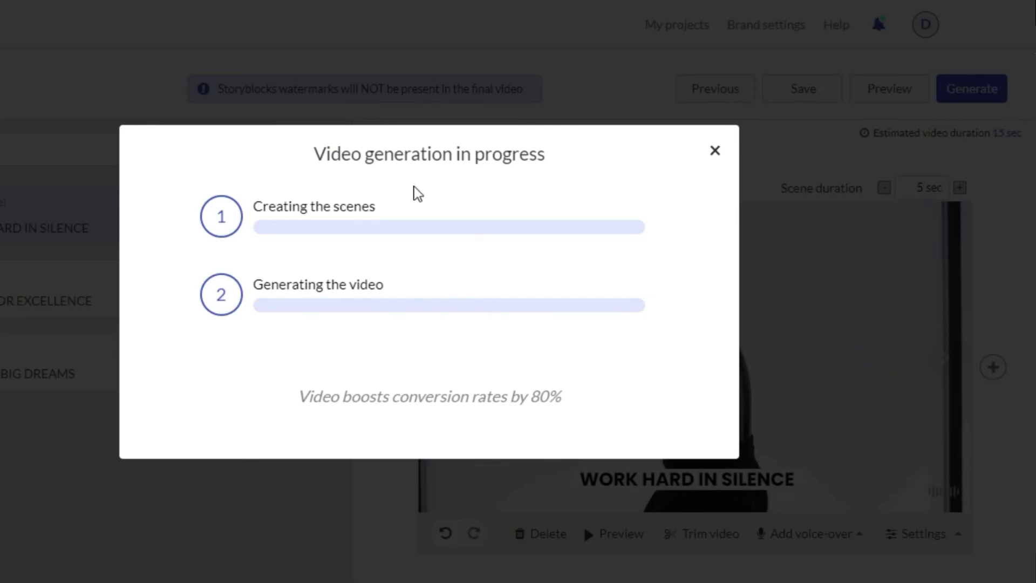